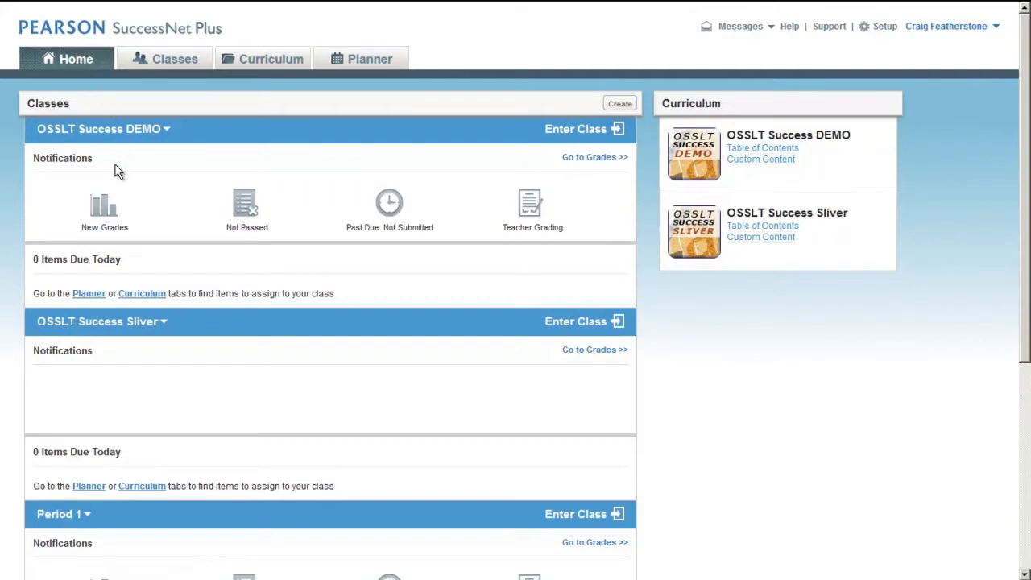
Step: View the Classes and Planner pages, and look over the Setup Wizard's options before cancelling it
click(168, 66)
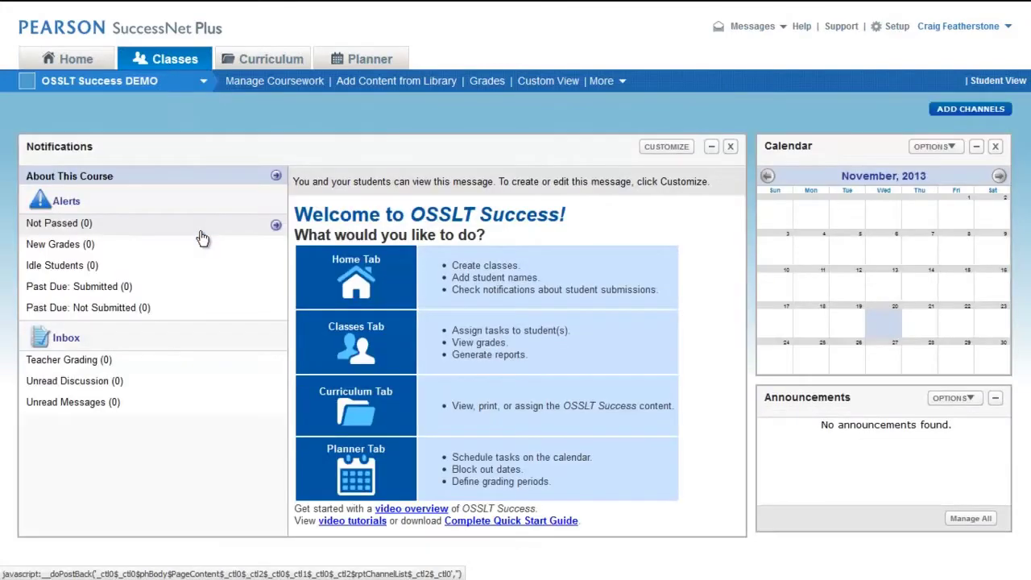
click(370, 60)
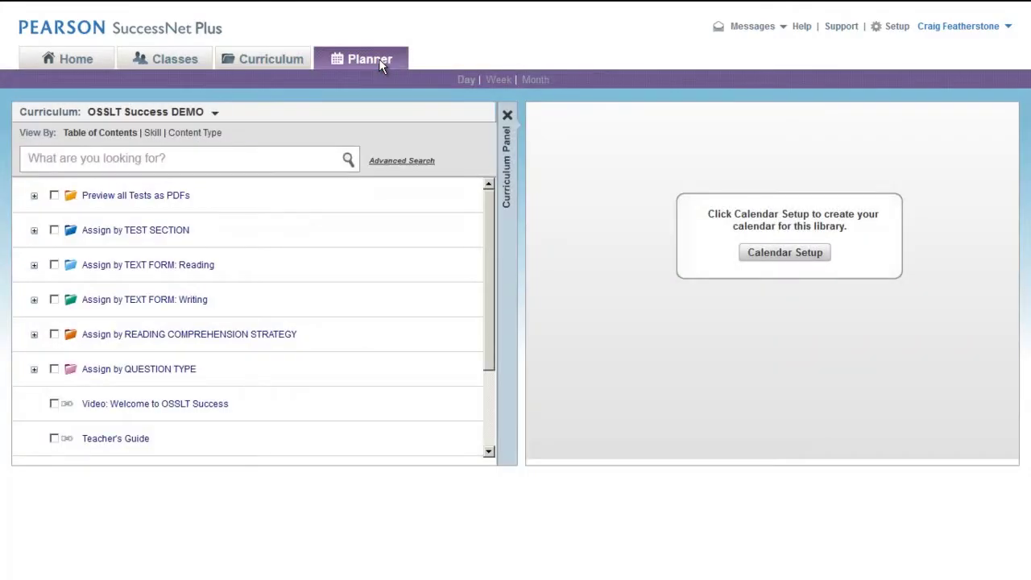
click(896, 29)
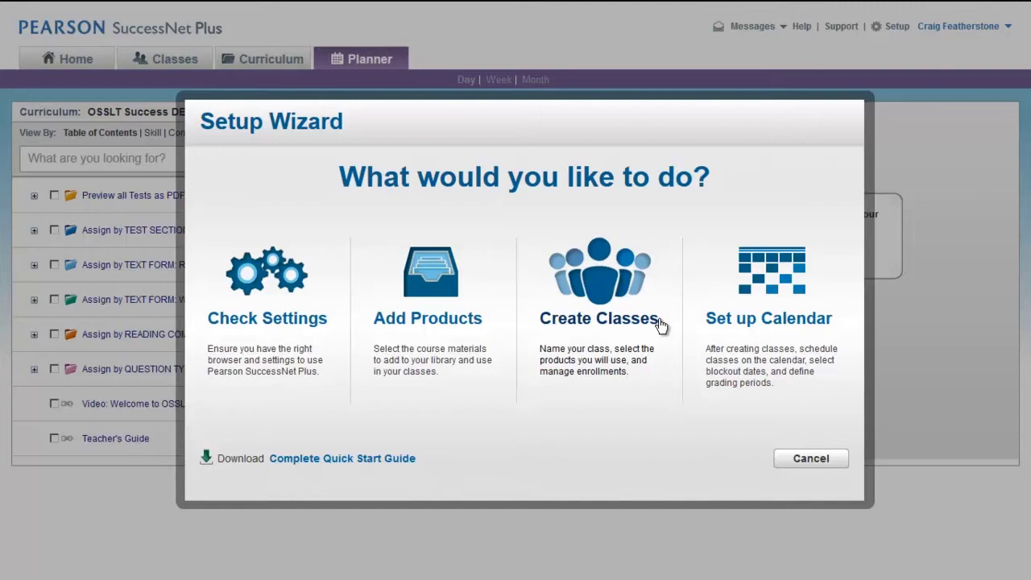
click(813, 463)
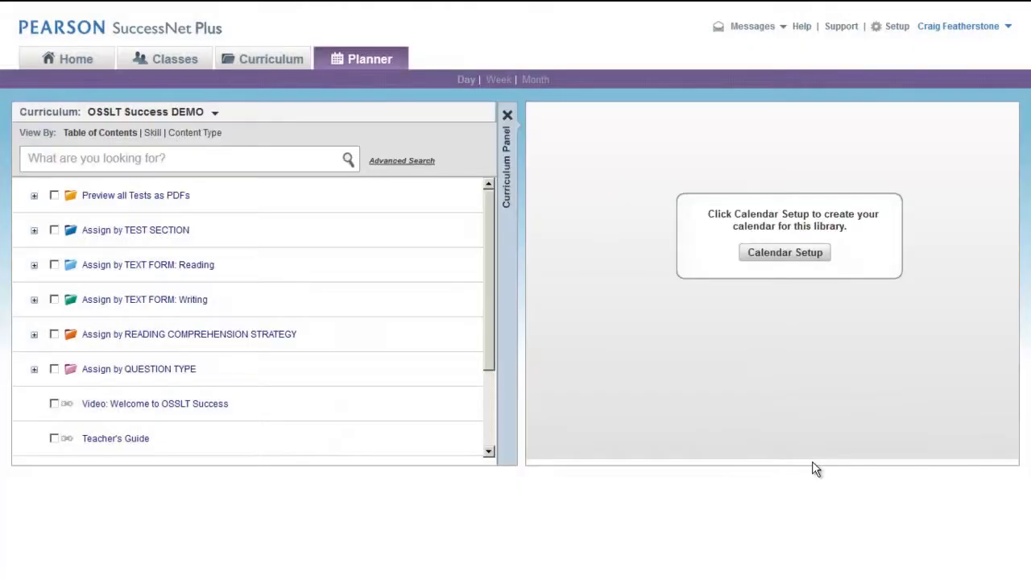
Step: Open the Curriculum page and check the contents of the Preview all Tests as PDFs folder, collapsing it again
click(261, 63)
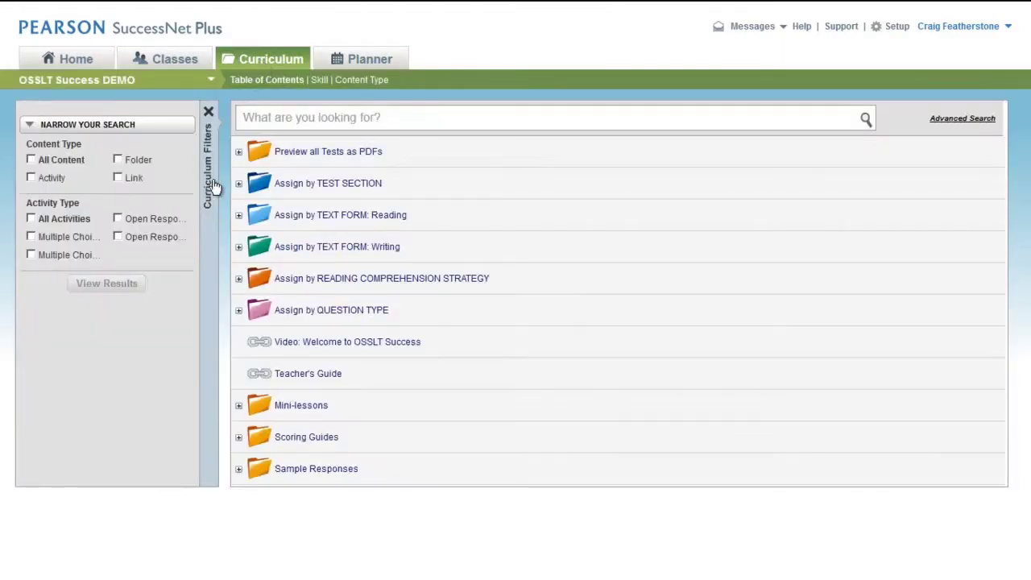
click(240, 153)
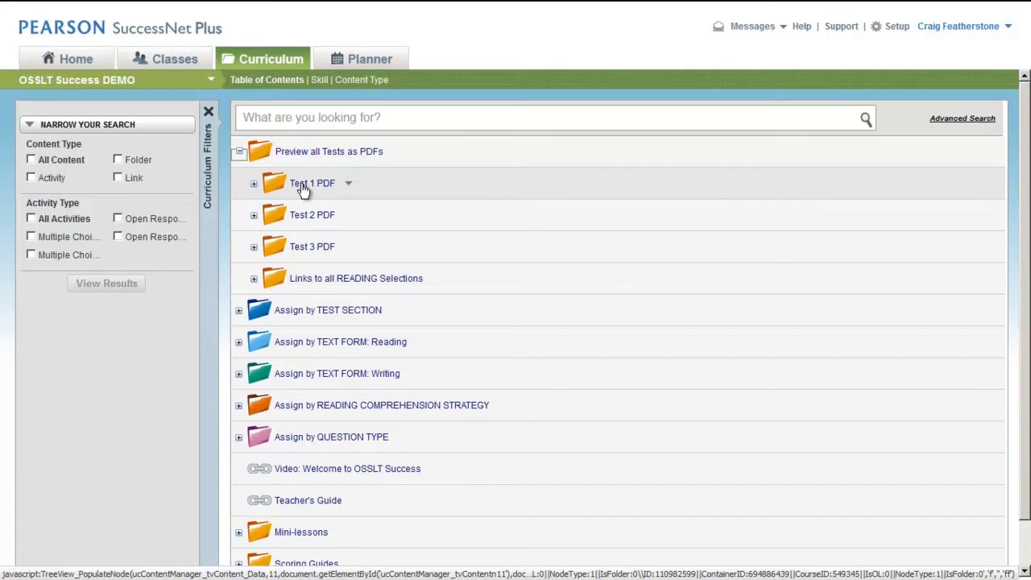
click(239, 151)
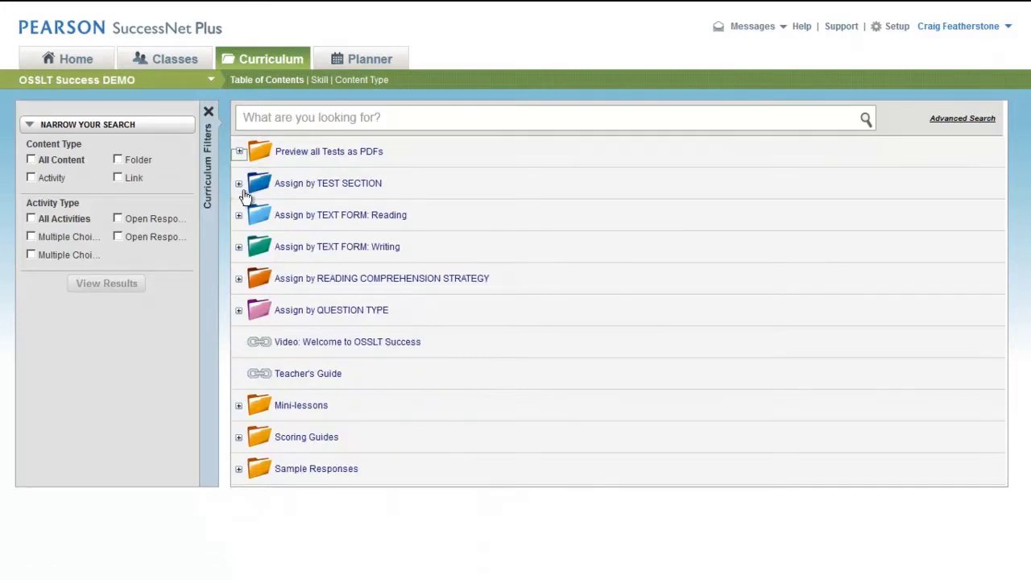
Step: Expand Assign by TEST SECTION and its Test 1: Review Mode (With Support) folder, and look through the listed sections
click(240, 184)
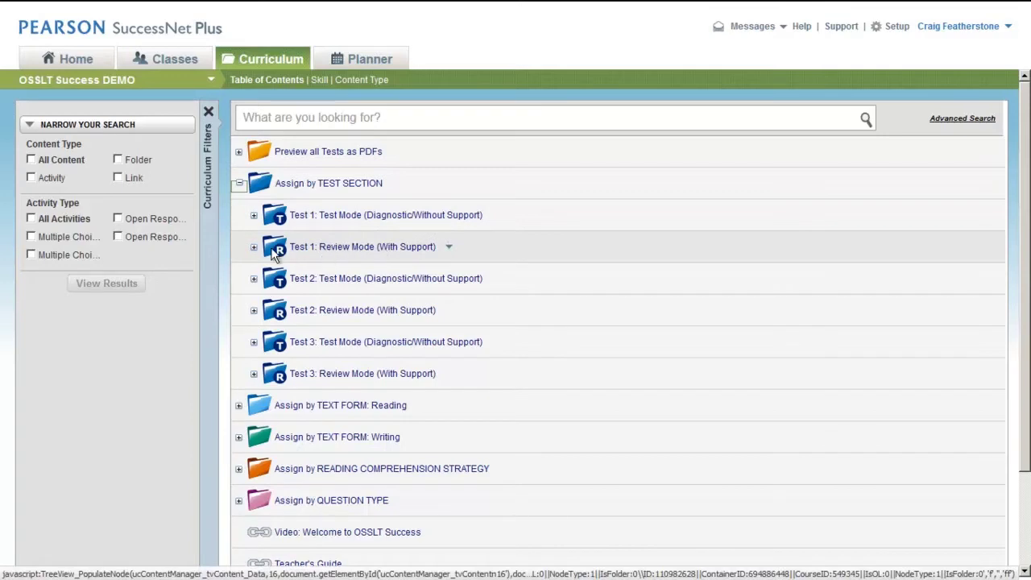
click(254, 247)
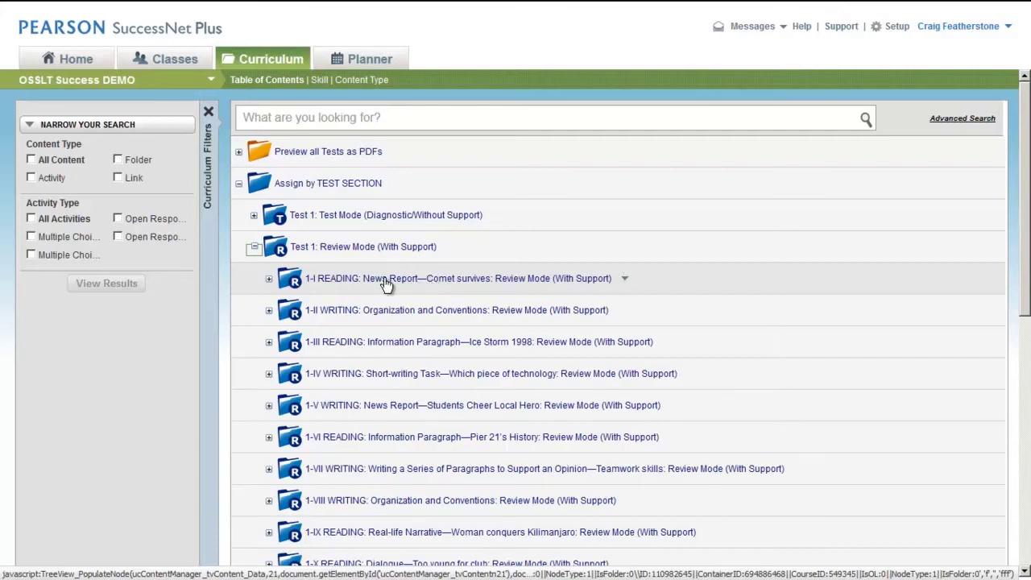
scroll(427, 282, down, 2)
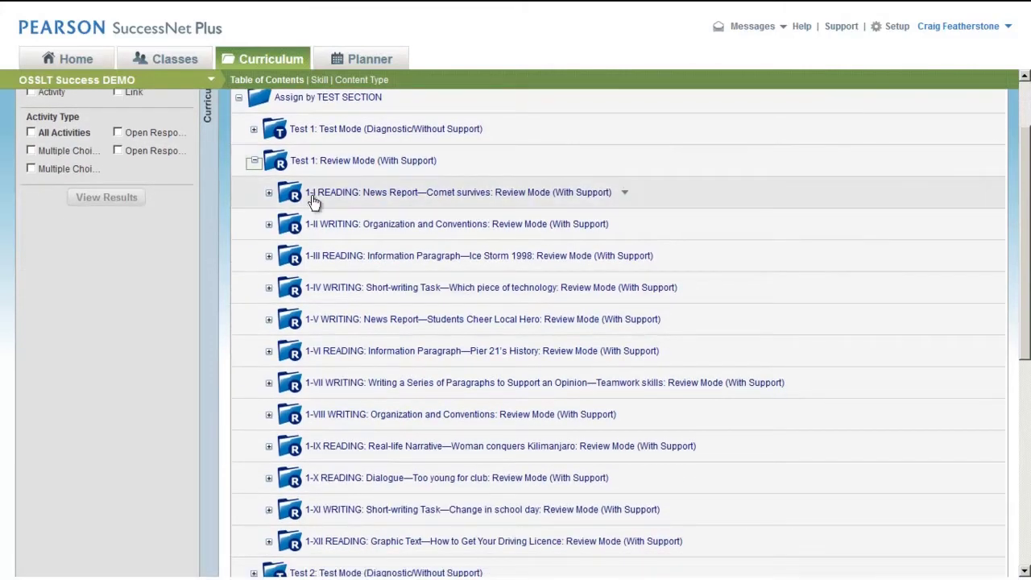
scroll(345, 414, down, 2)
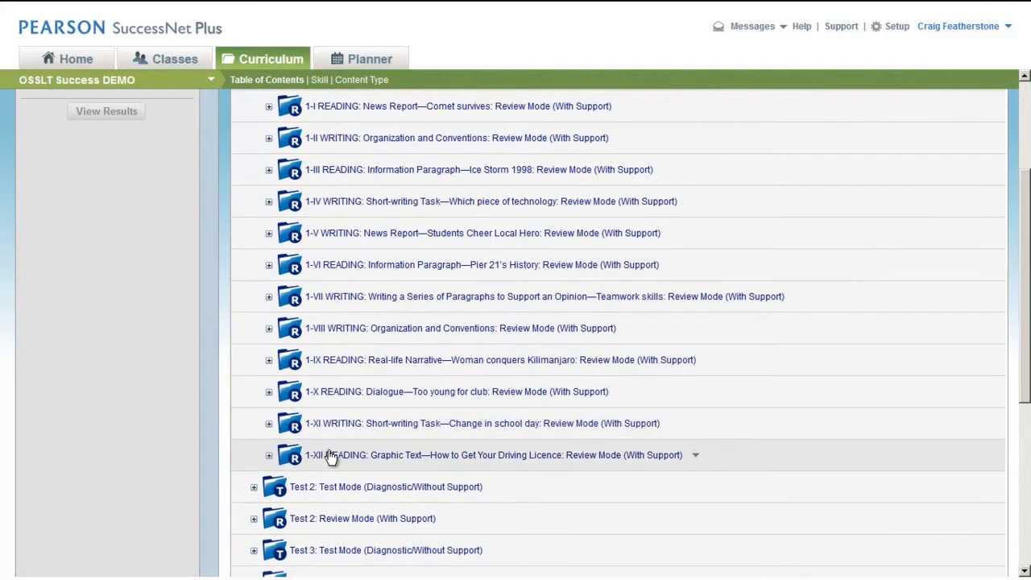
scroll(340, 221, up, 2)
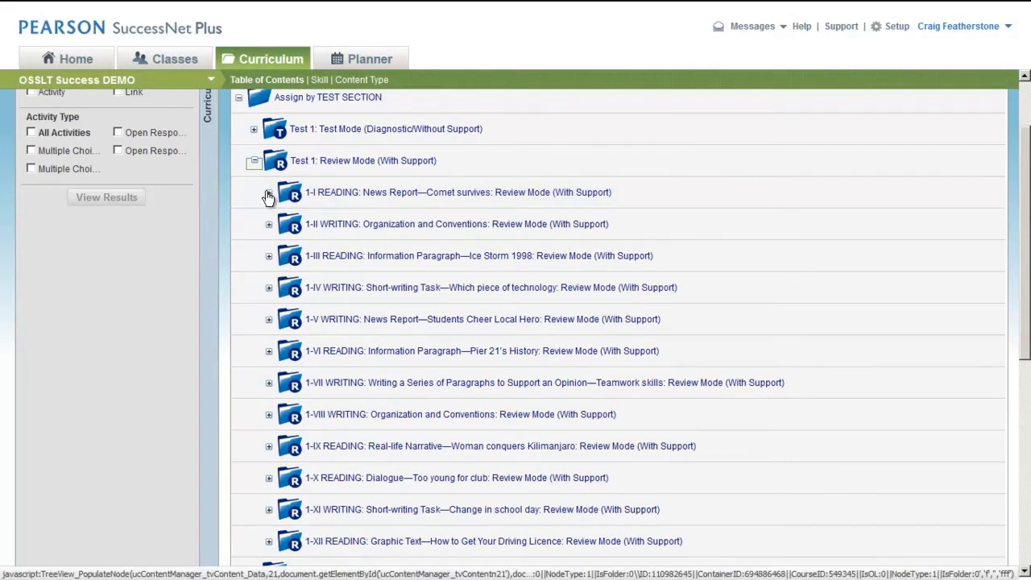
Step: Open the 1-I READING multiple-choice activity in Review Mode, and view and close its Identifying Important Ideas skill video
click(269, 194)
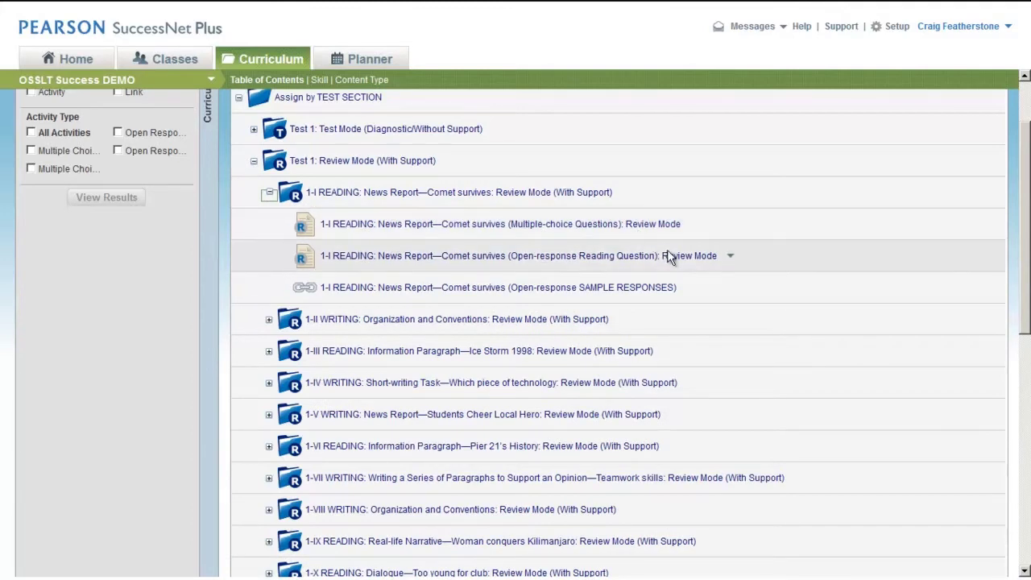
click(361, 228)
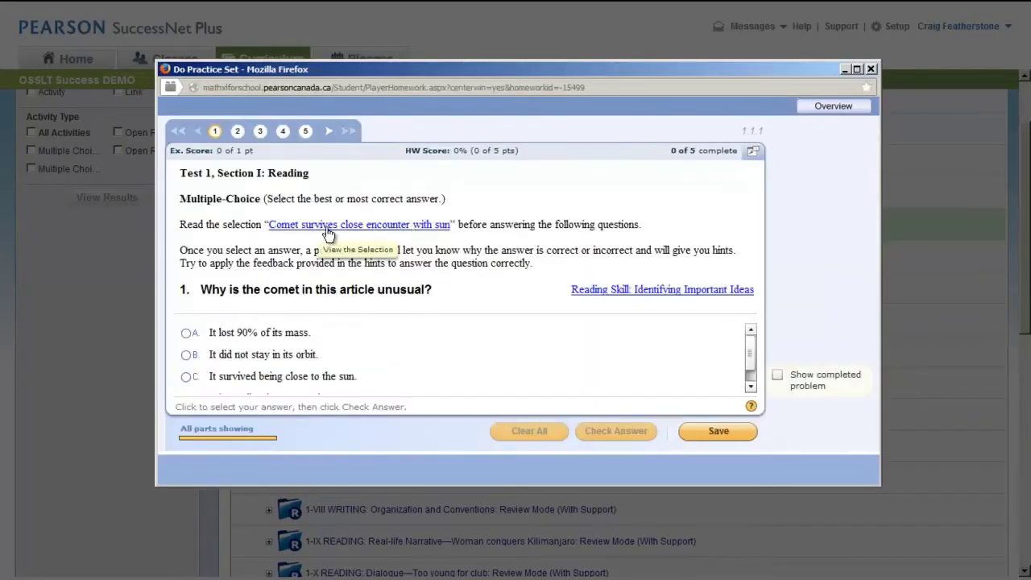
click(613, 295)
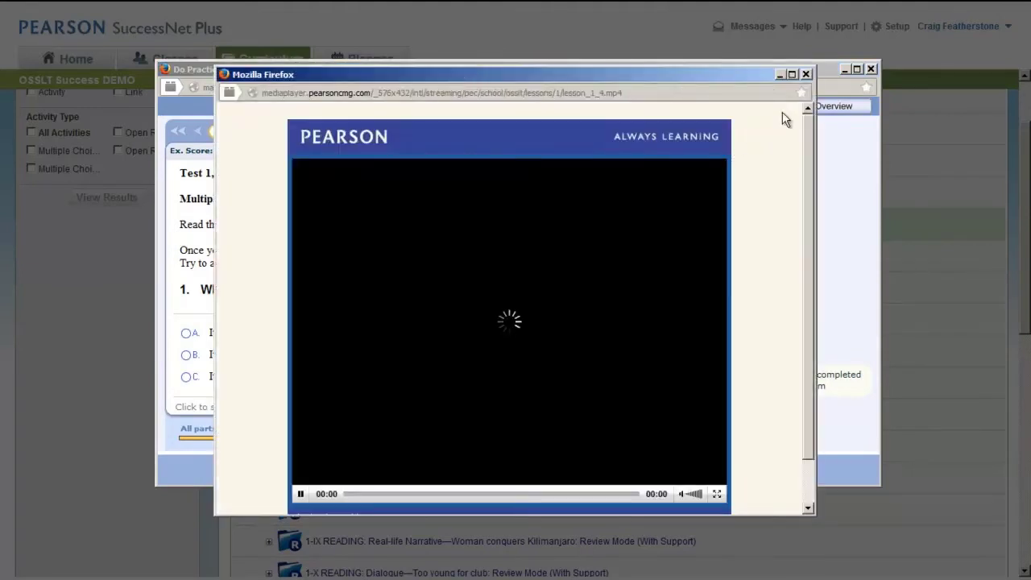
click(805, 75)
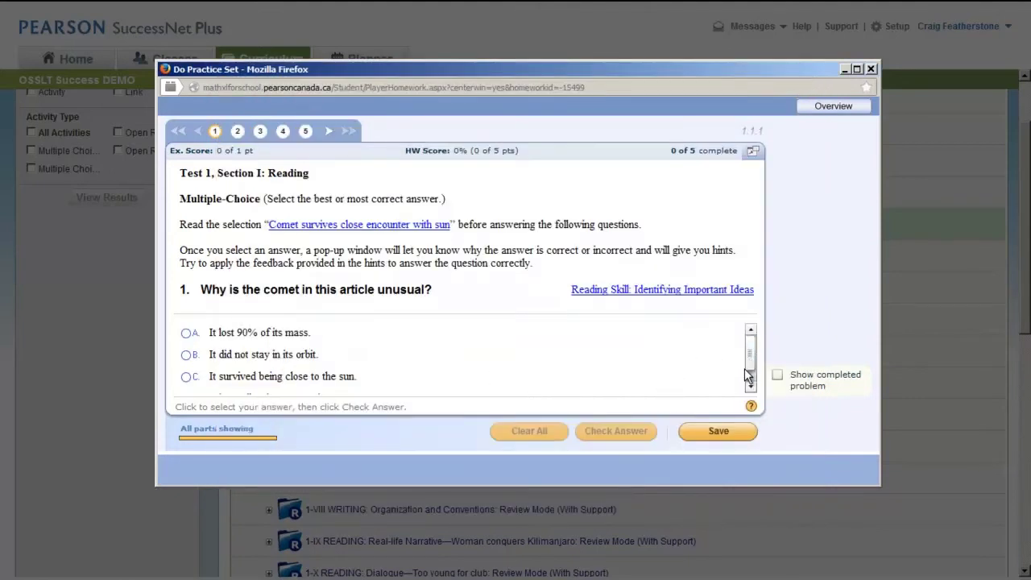
Step: Answer question 1 with "It lost 90% of its mass.", check the answer, dismiss the feedback and close the practice set
click(188, 333)
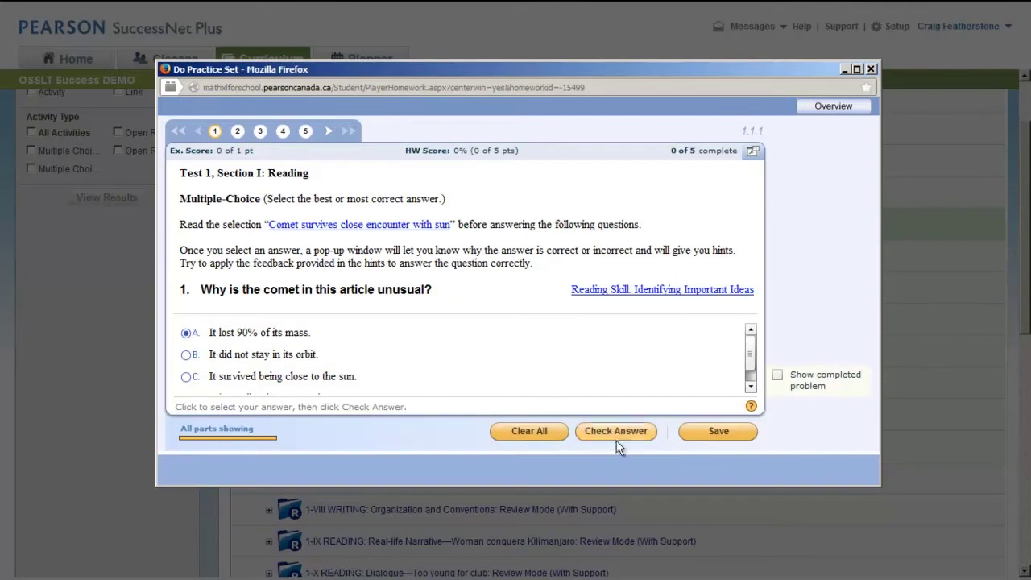
click(611, 429)
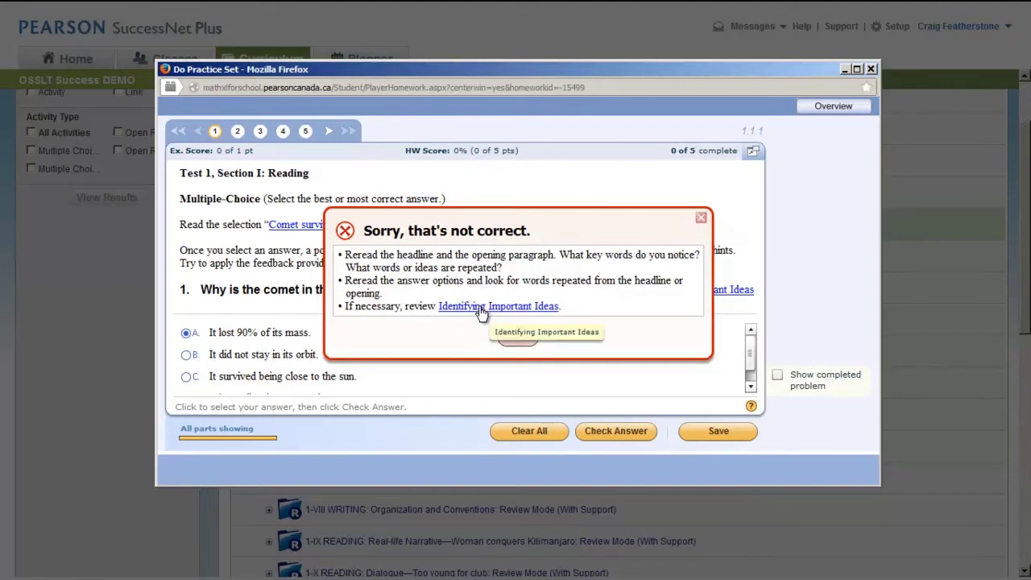
click(519, 339)
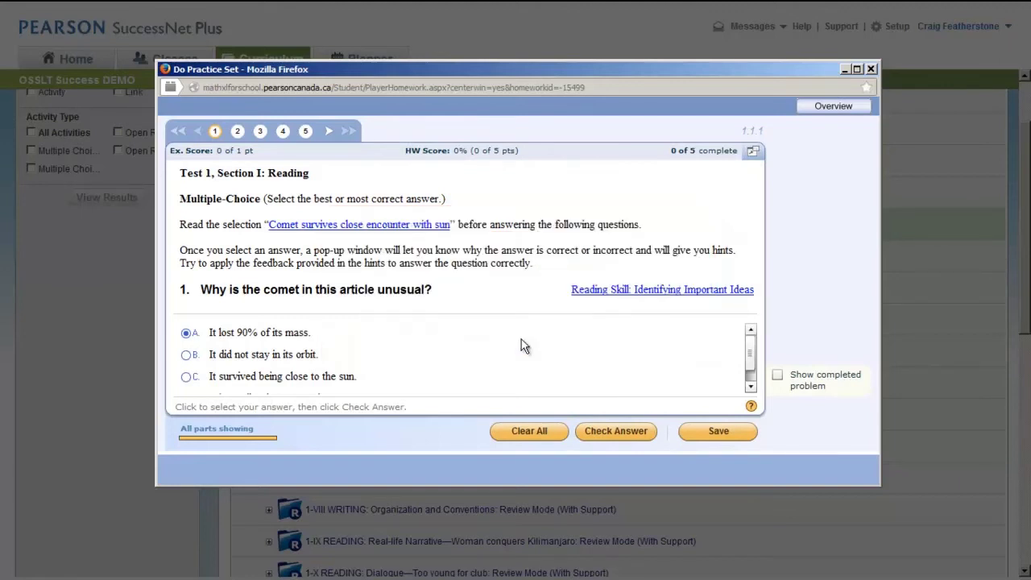
click(871, 70)
click(484, 295)
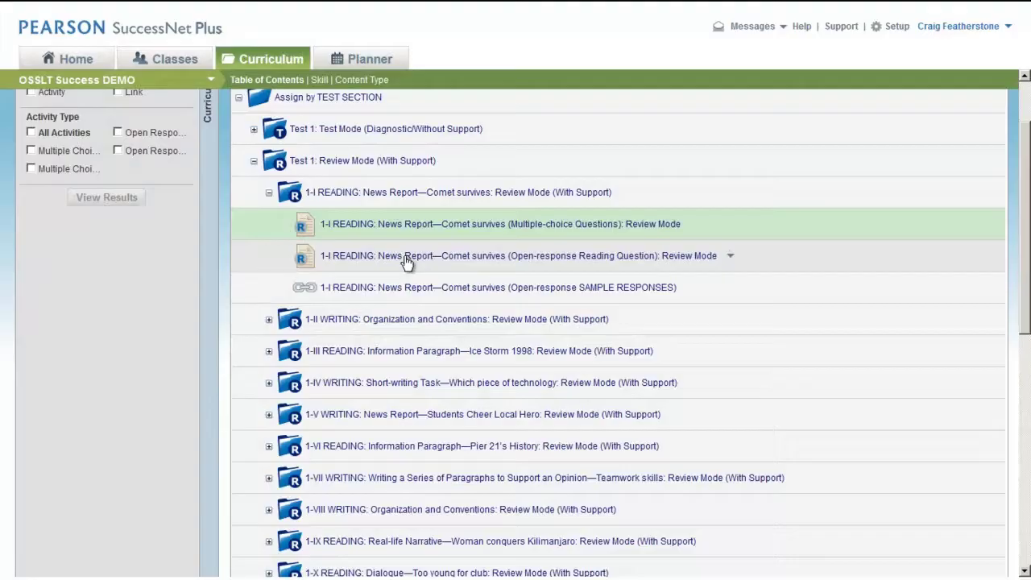
Step: Open the 1-I READING open-response question in Review Mode, and view and close its "Comet survives close encounter with sun" selection
double_click(407, 263)
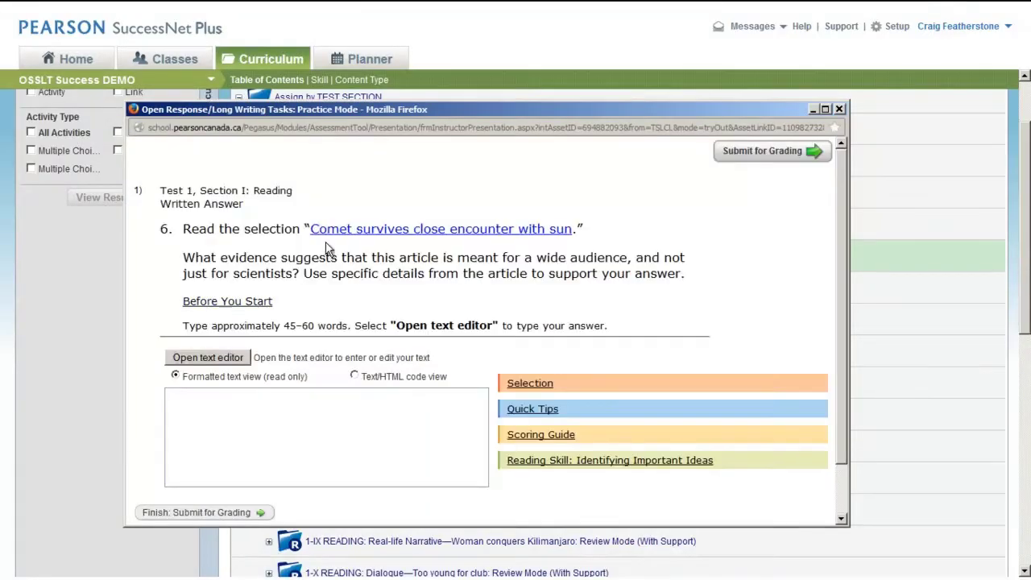
click(421, 230)
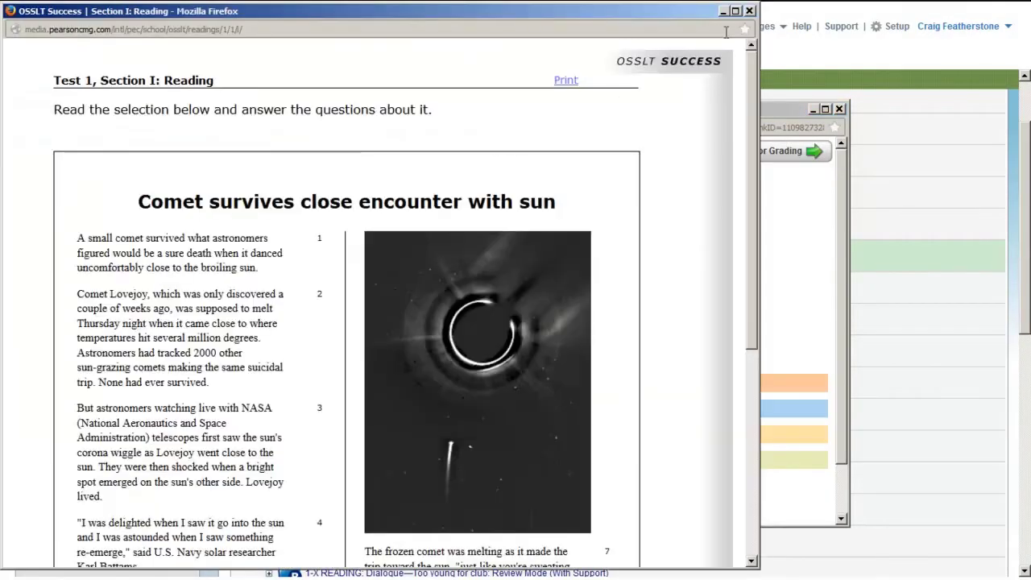
click(750, 12)
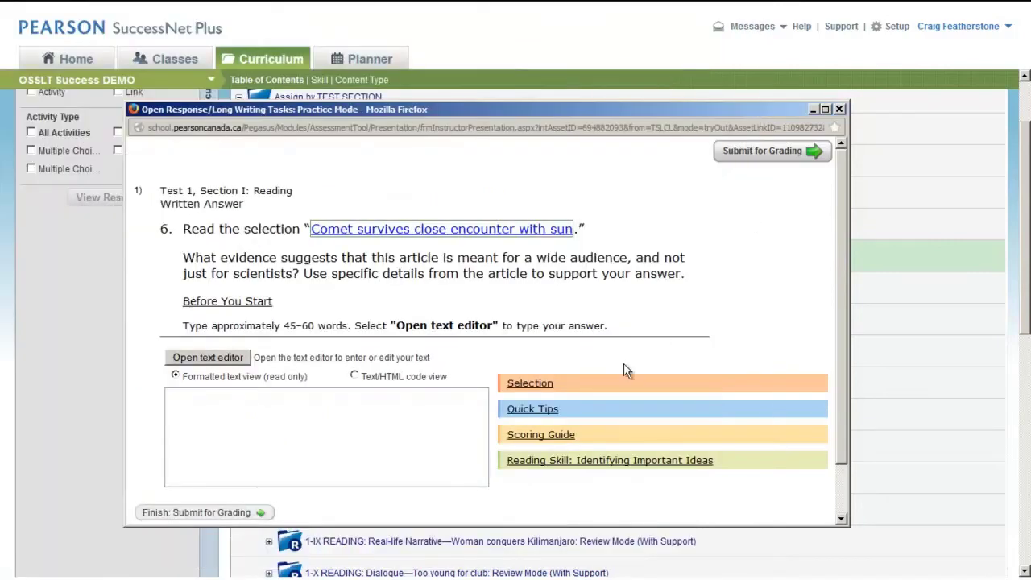
Step: Read the Quick Tips and the Before You Start instructions for the open-response question, closing the instructions
click(532, 393)
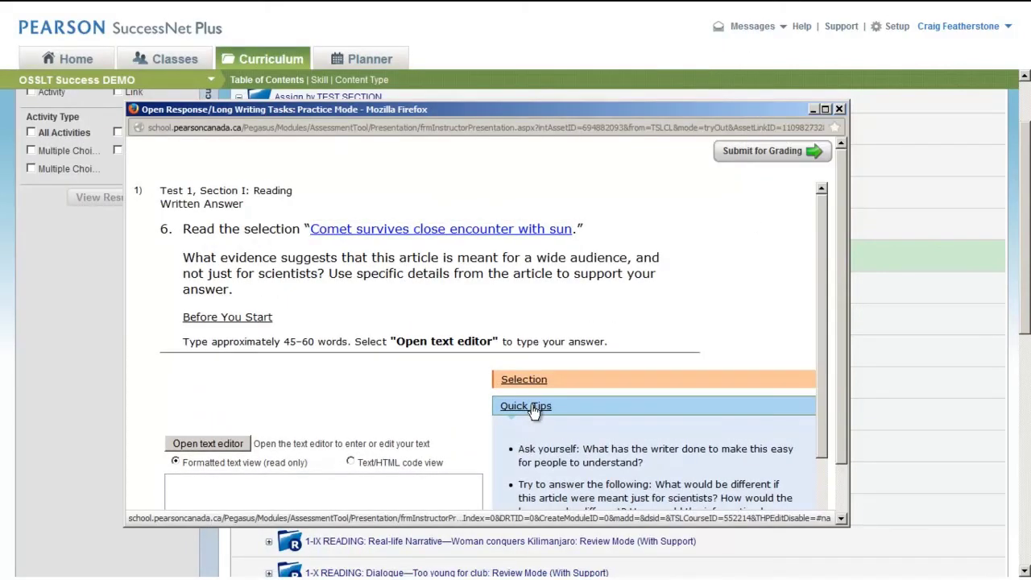
scroll(536, 423, down, 3)
scroll(546, 446, down, 1)
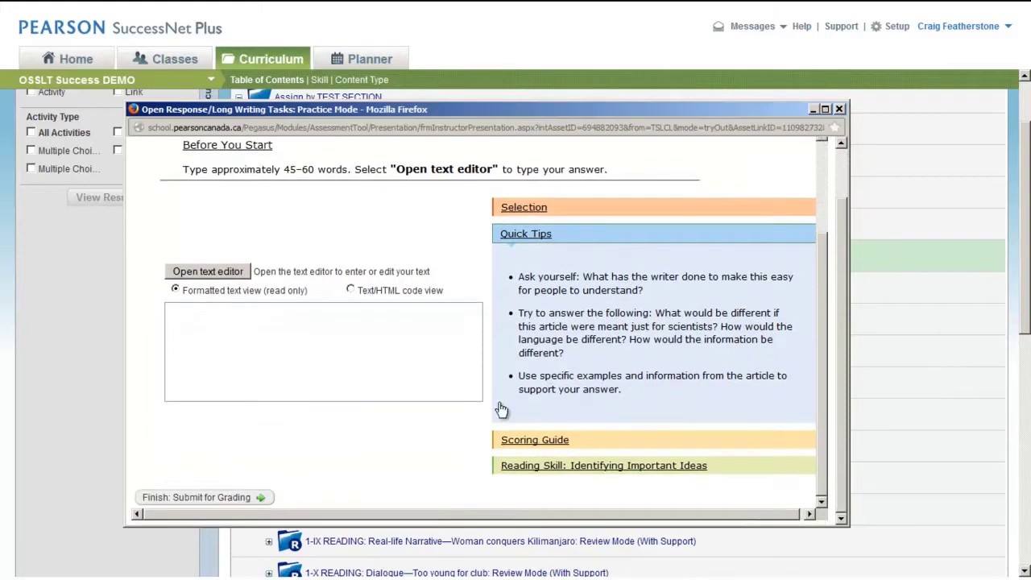
click(230, 148)
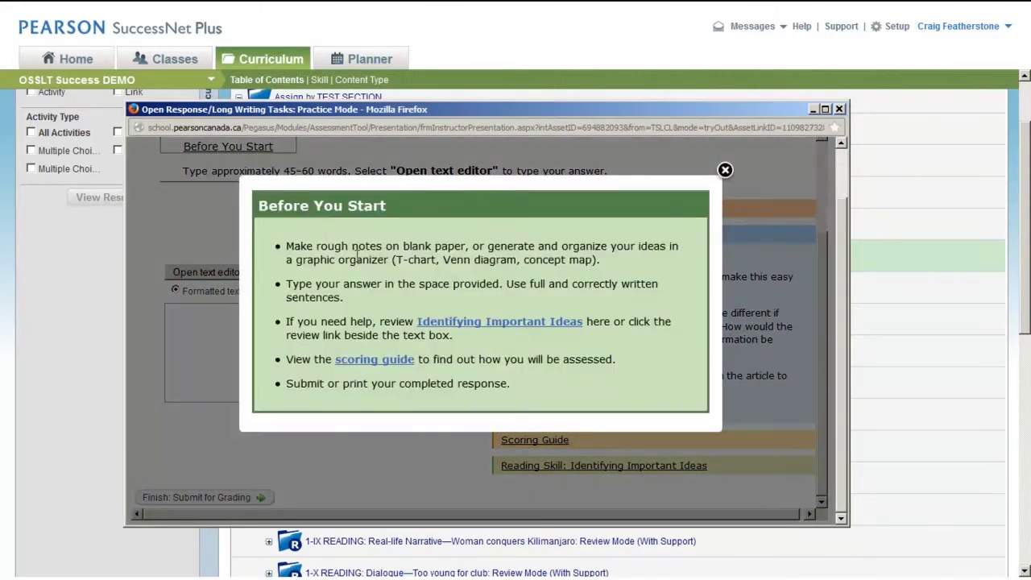
click(725, 170)
Step: View the open-response question's Scoring Guide and its Identifying Important Ideas skill video, closing each one
click(535, 441)
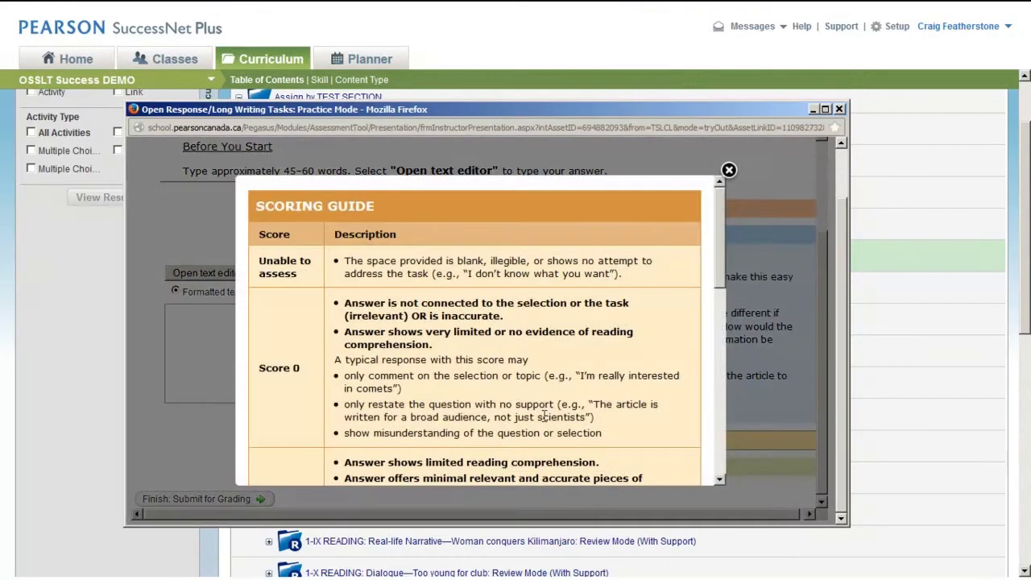
click(727, 170)
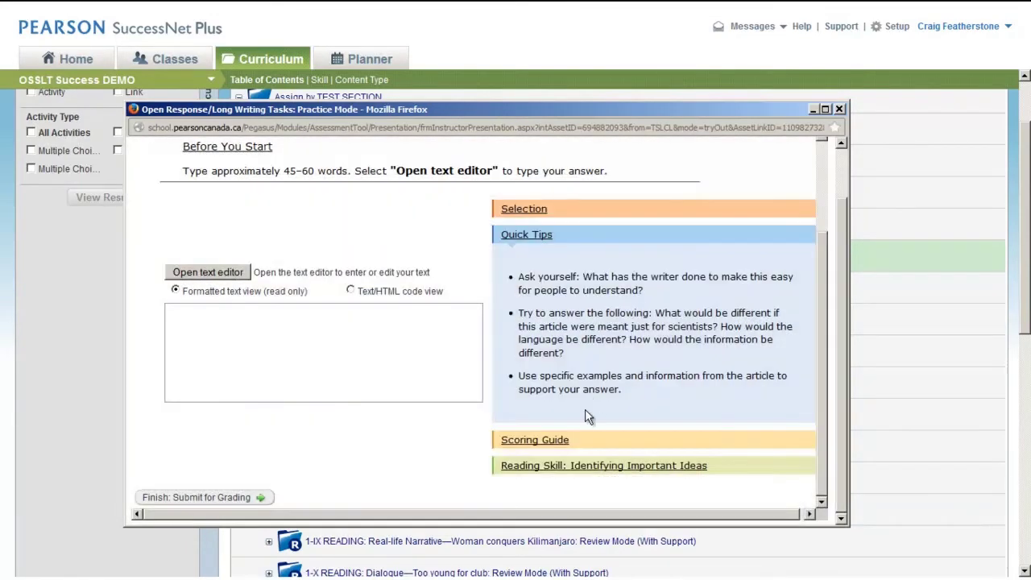
click(587, 469)
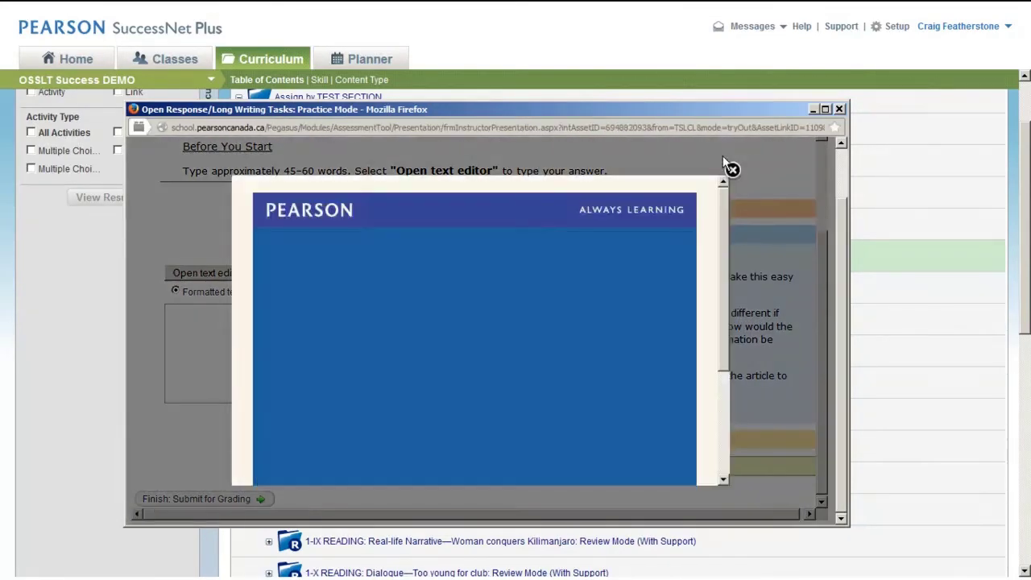
click(732, 170)
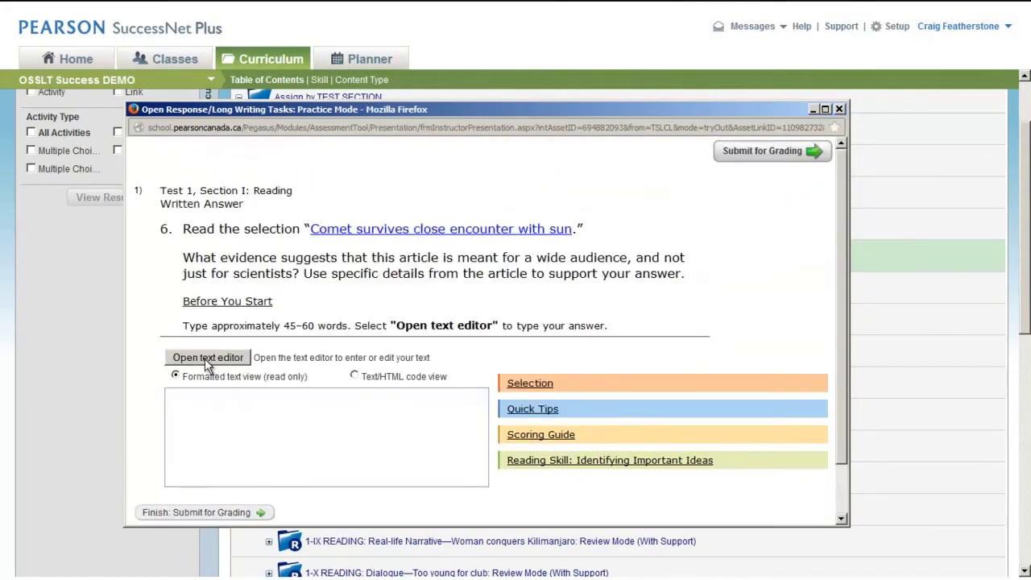
Step: View the text editor for the written answer, and close both it and the open-response question without entering text
click(207, 358)
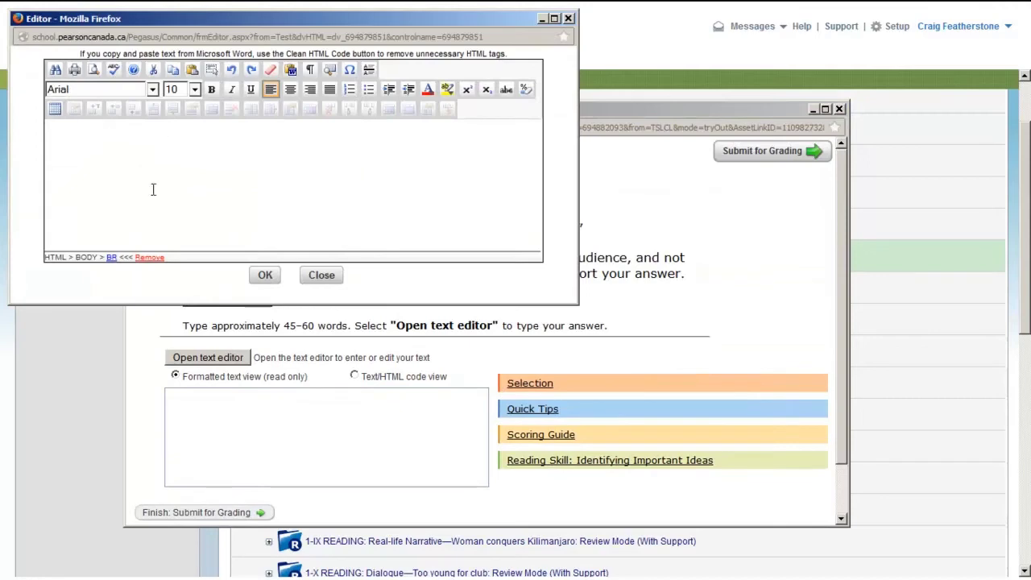
click(569, 19)
click(840, 108)
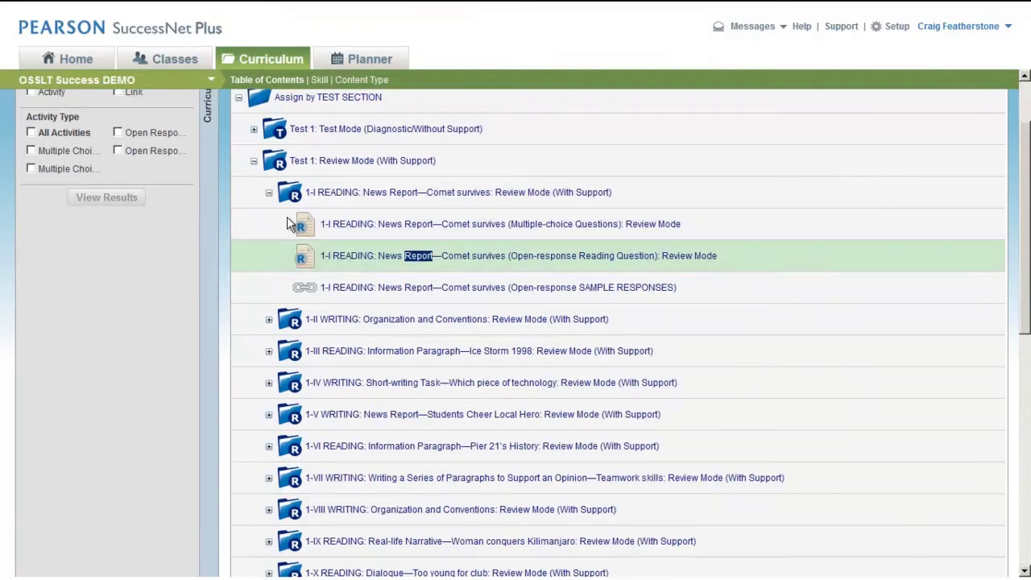
Step: Collapse the 1-I READING, Test 1: Review Mode and Assign by TEST SECTION folders in the table of contents
click(268, 192)
scroll(262, 218, up, 1)
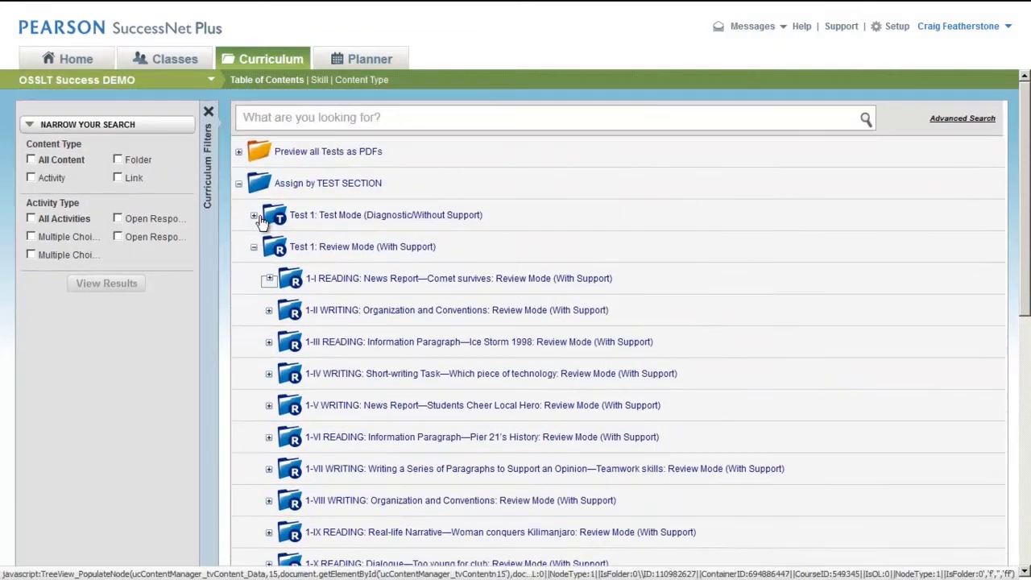
click(253, 247)
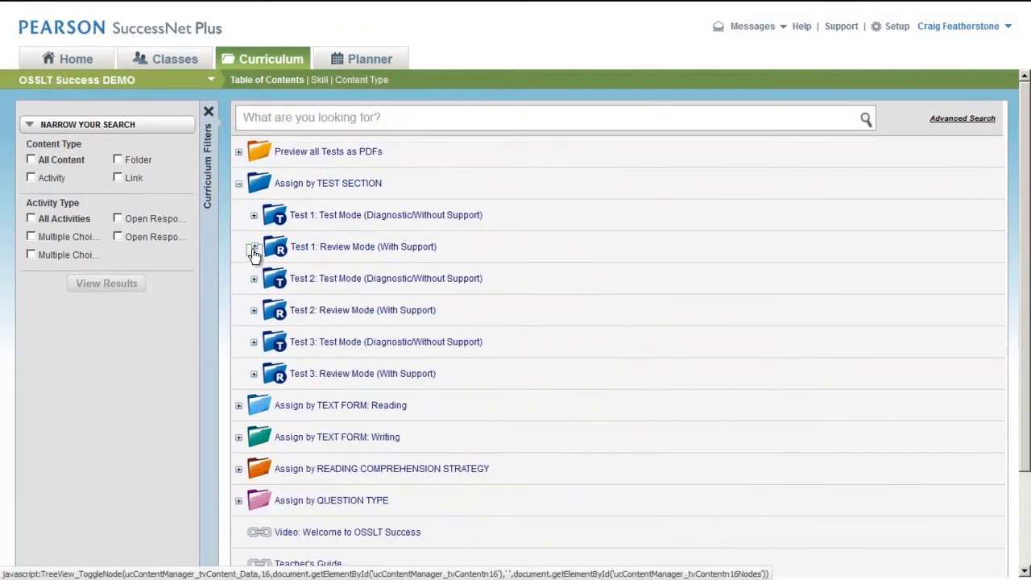
click(240, 185)
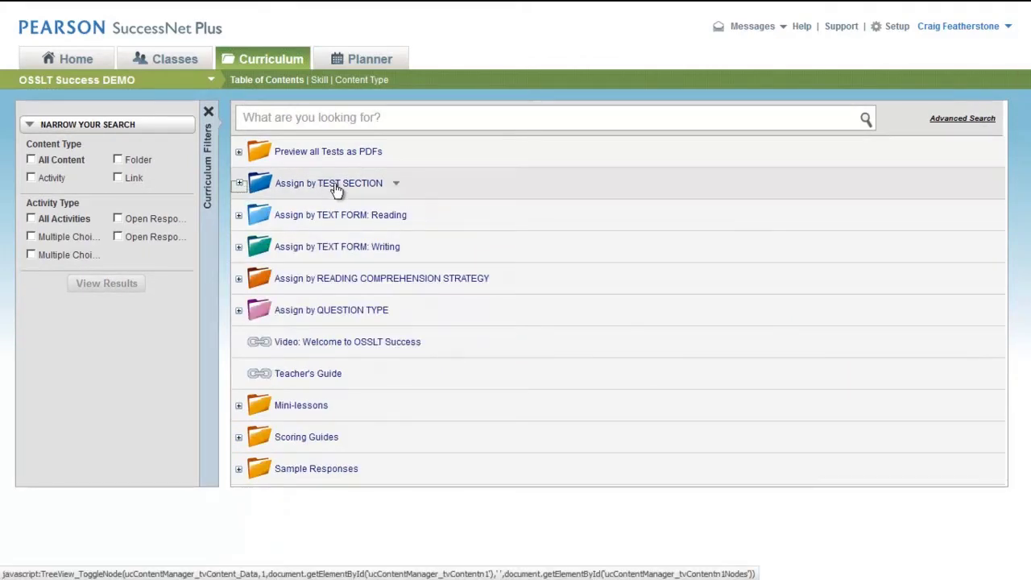
Step: View the contents of the Assign by TEXT FORM: Reading and Assign by TEXT FORM: Writing folders, collapsing each one
click(237, 219)
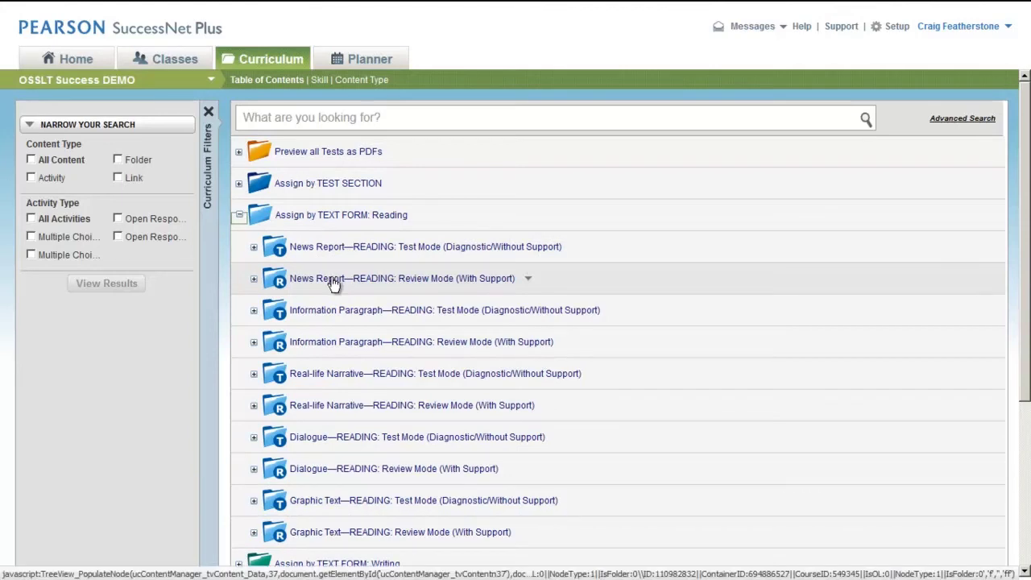
click(239, 215)
click(238, 247)
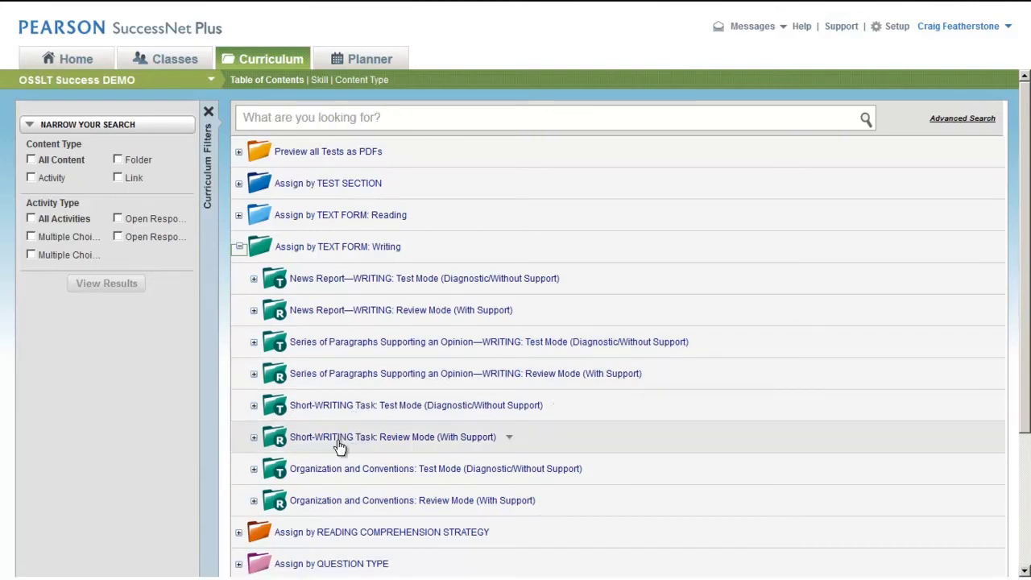
click(238, 248)
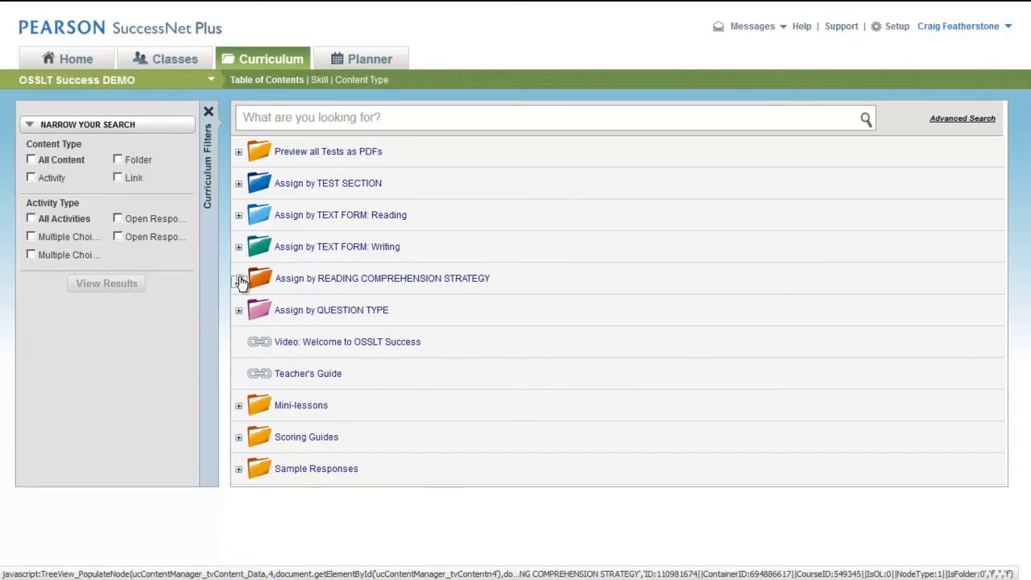
Step: View the subfolders of Assign by READING COMPREHENSION STRATEGY and Assign by QUESTION TYPE, collapsing each folder
click(239, 279)
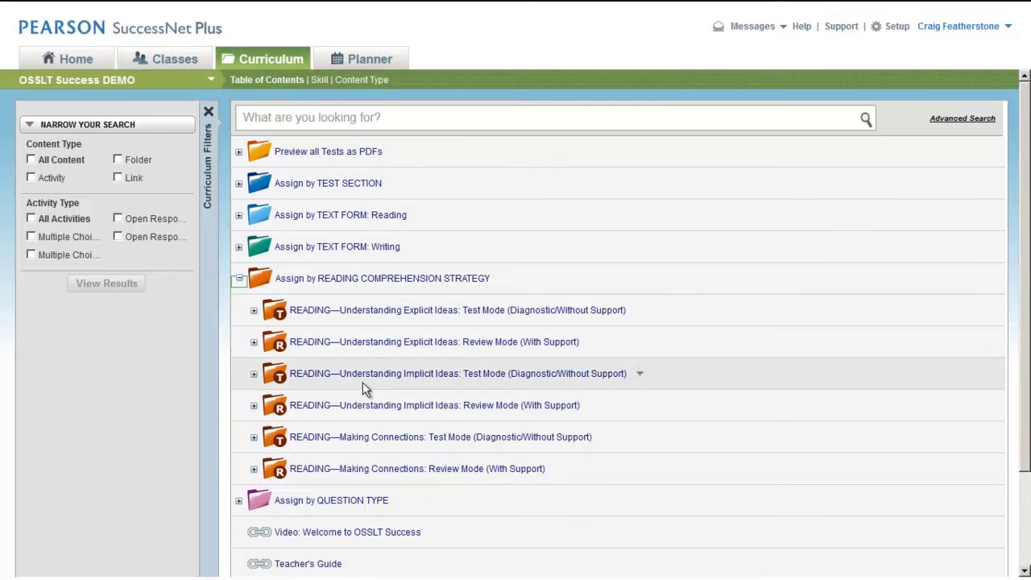
click(239, 280)
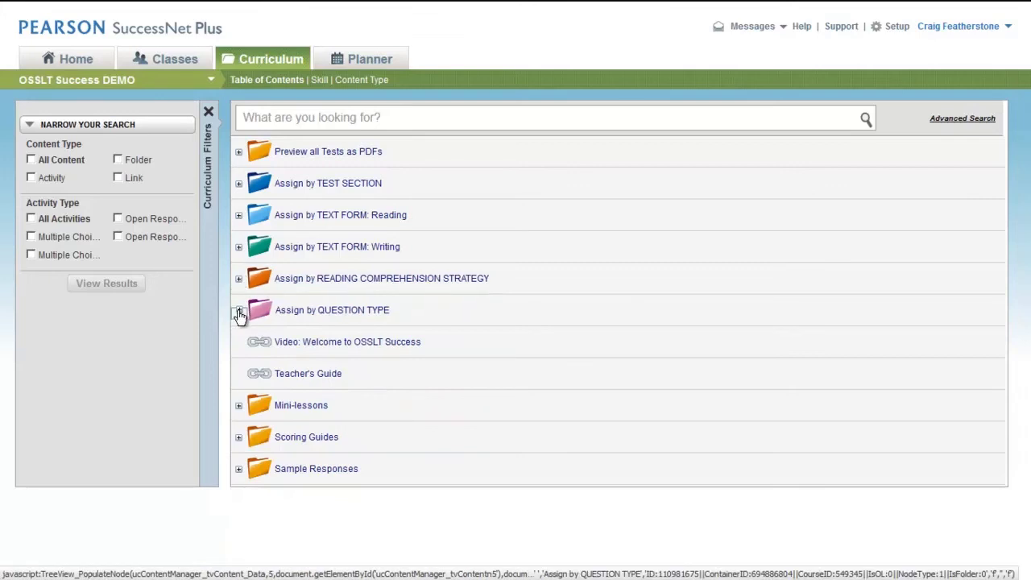
click(240, 313)
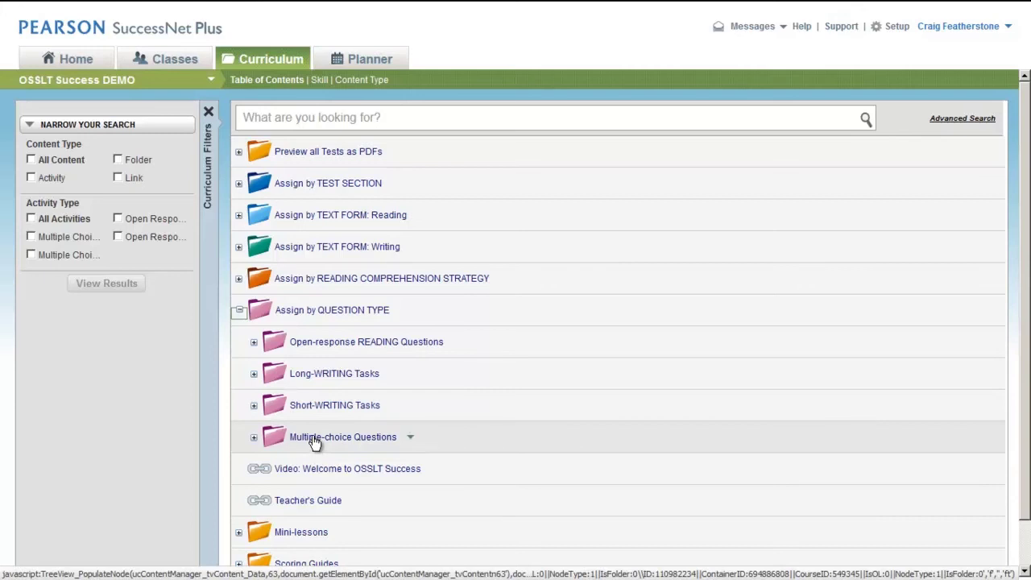
click(240, 312)
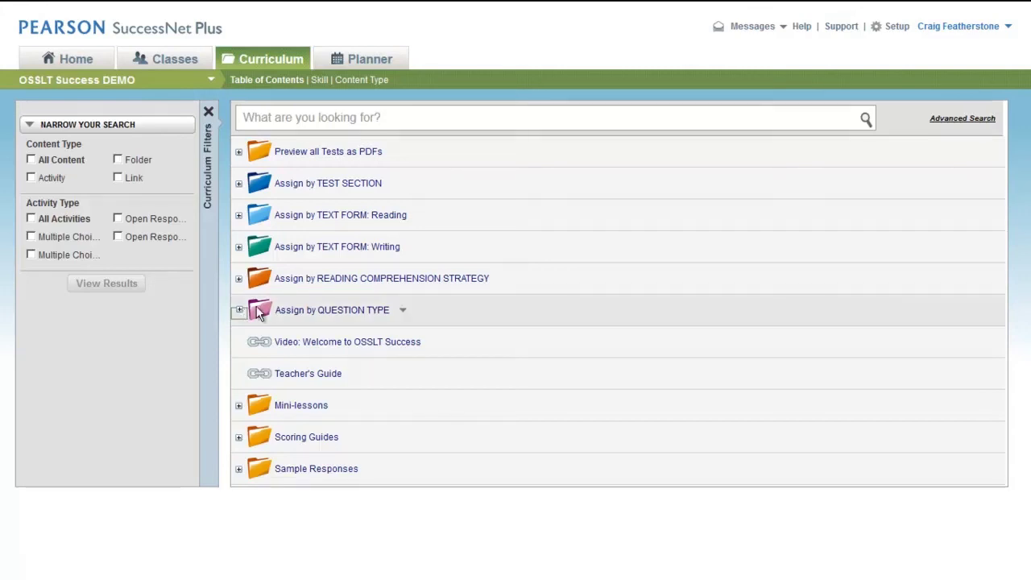
Step: Switch to the Pearson School Canada web page for OSSLT Success
key(alt+Tab)
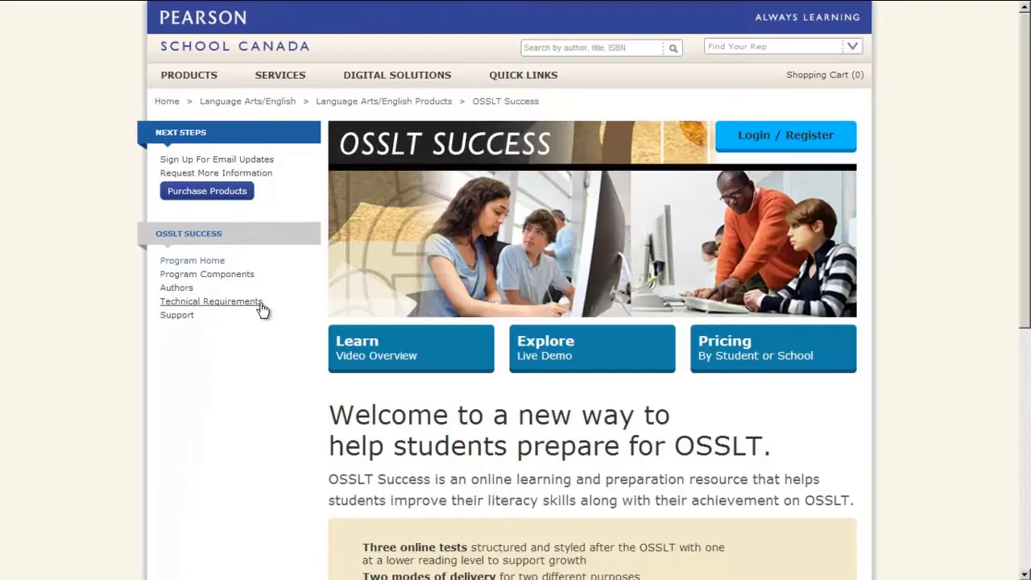